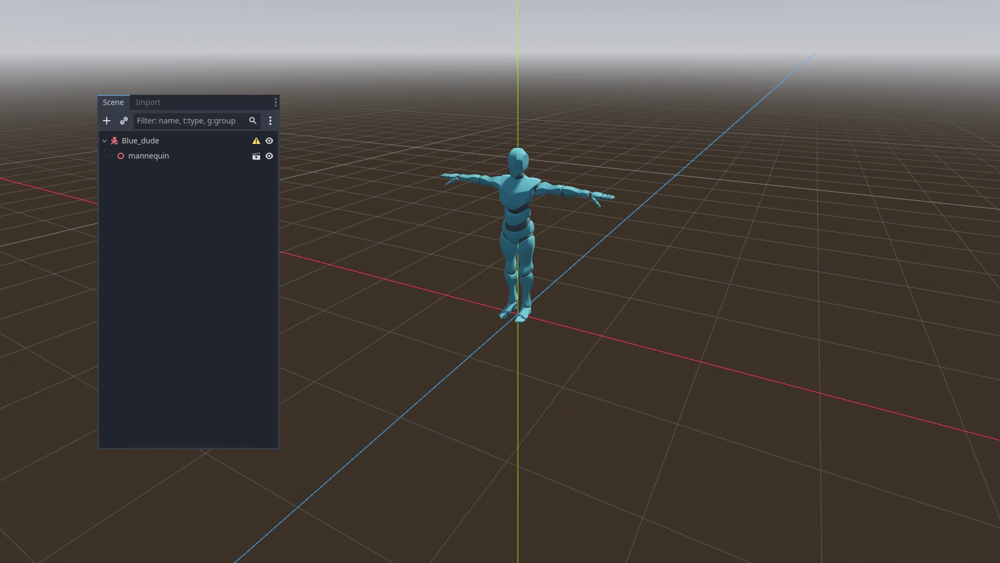
# Step: Make the mannequin's children editable and create a physical skeleton from its Skeleton3D node
pyautogui.rightClick(217, 155)
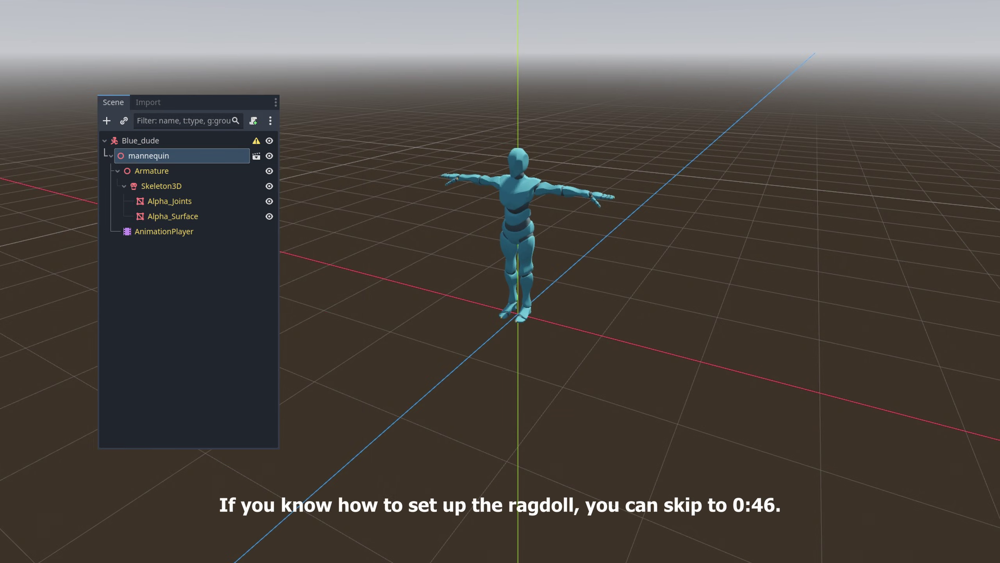
pyautogui.click(161, 185)
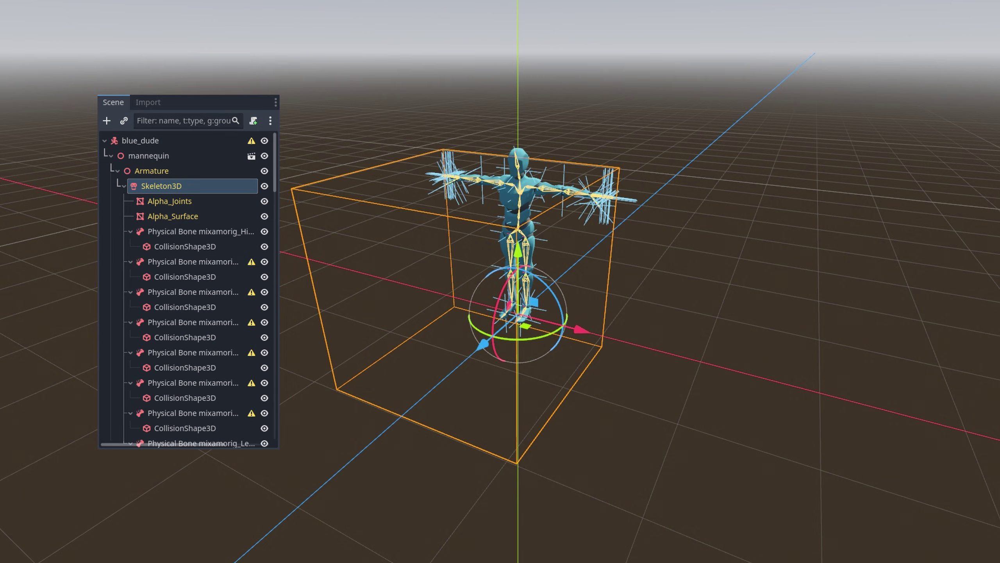
# Step: Delete the unneeded physical bones of the mannequin's hand and fingers
pyautogui.press('Delete')
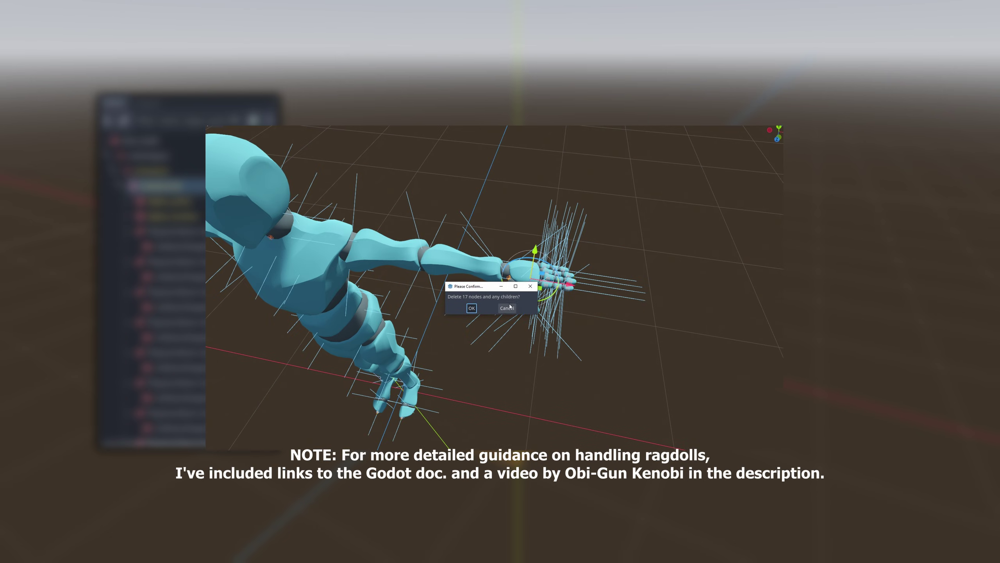
pyautogui.click(473, 308)
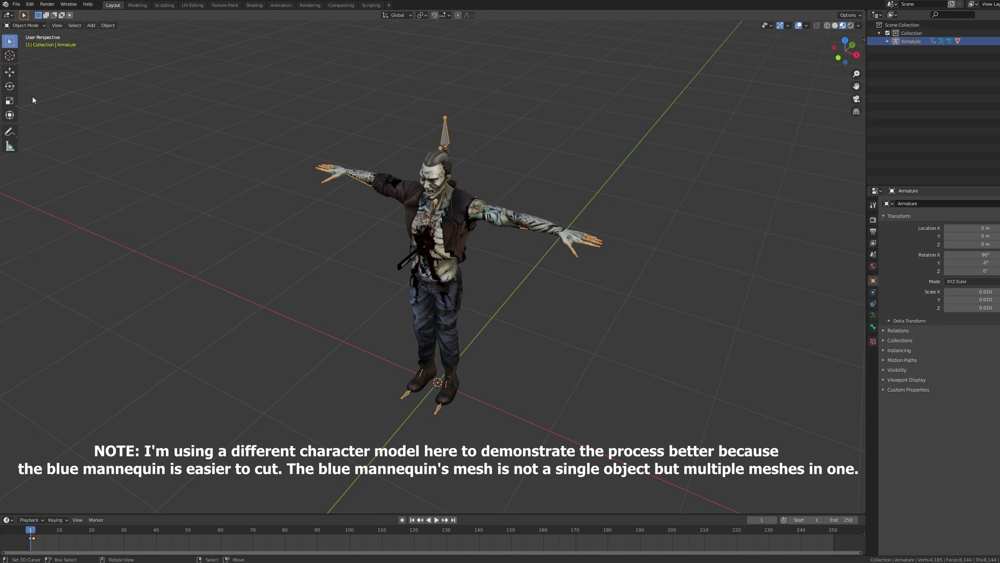
# Step: In Blender, put the zombie's armature in Pose Mode and scale down its left forearm bone to collapse the forearm
pyautogui.click(31, 26)
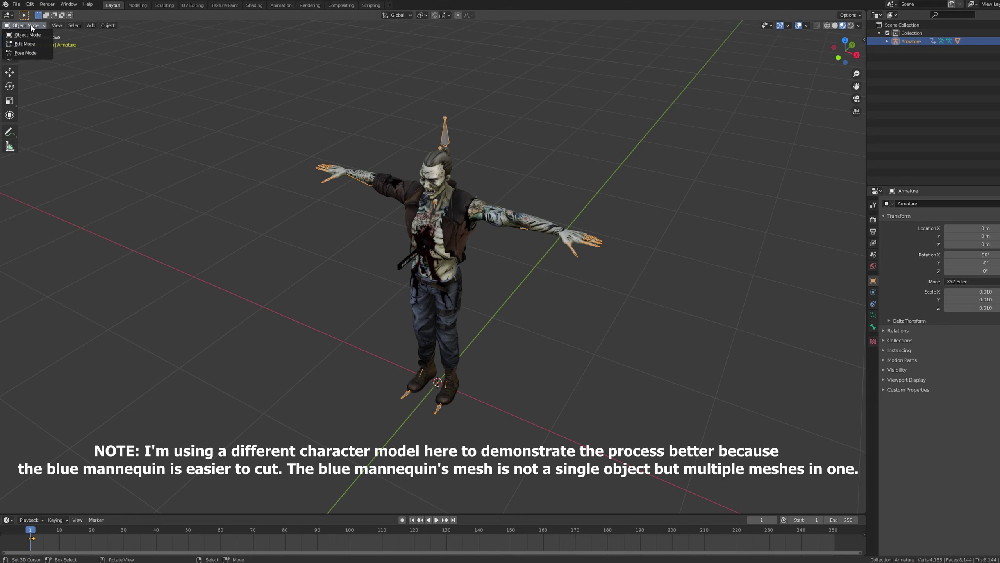
pyautogui.click(32, 51)
pyautogui.click(523, 226)
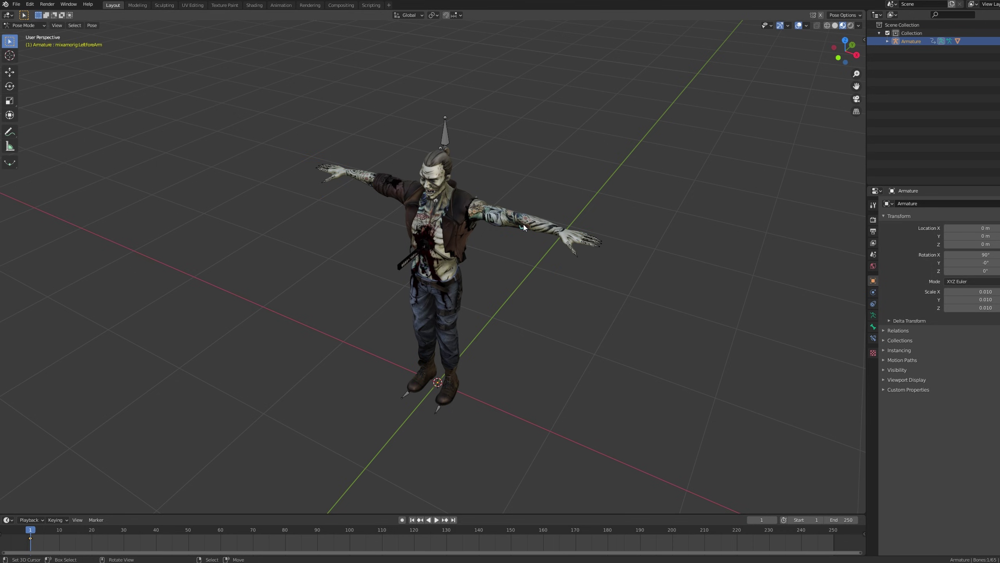
pyautogui.press('s')
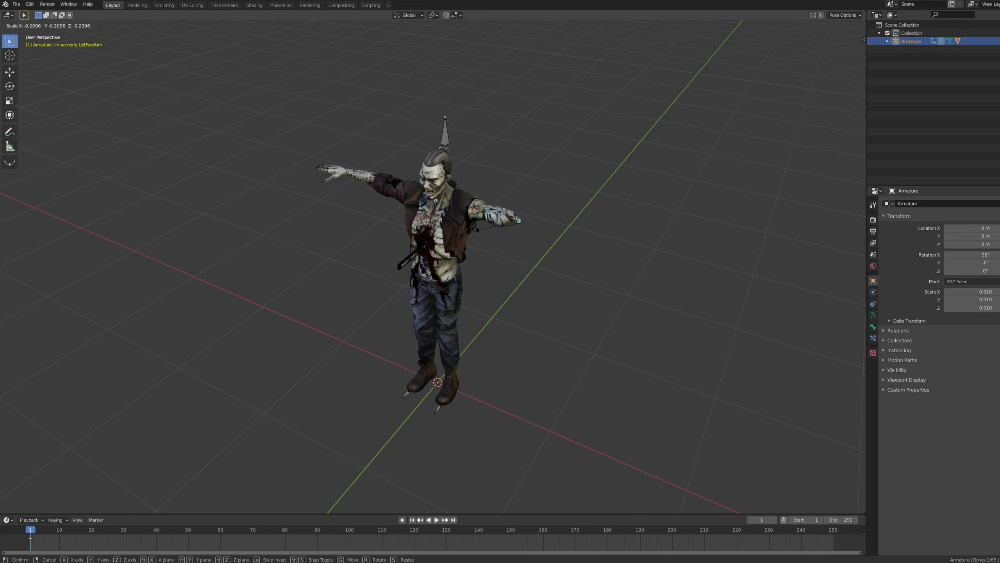
pyautogui.click(549, 253)
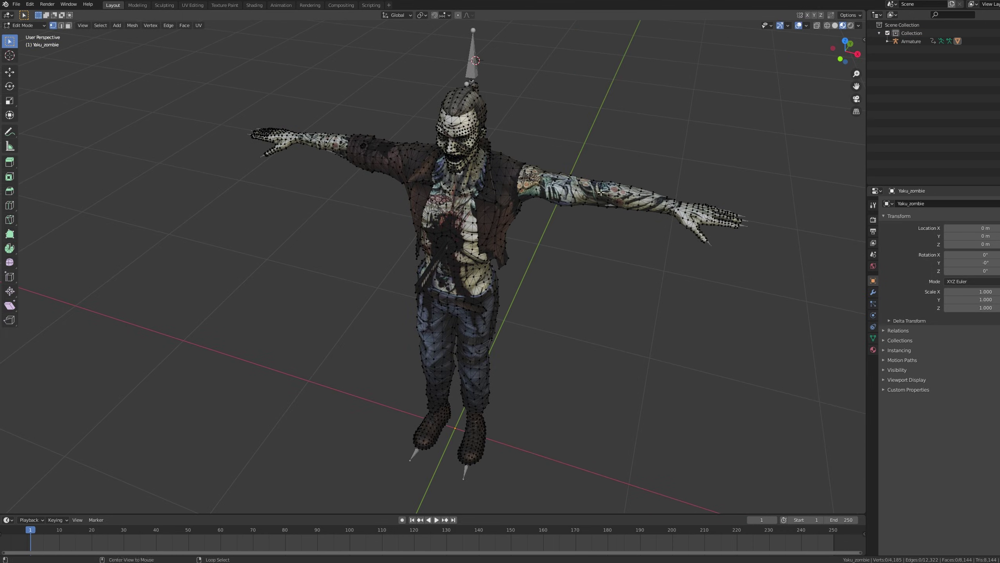
# Step: Select the left forearm and hand vertices of the Yaku_zombie mesh with Circle Select in Edit Mode
pyautogui.press('c')
pyautogui.moveTo(601, 191)
pyautogui.mouseDown()
pyautogui.moveTo(620, 192)
pyautogui.moveTo(609, 188)
pyautogui.moveTo(607, 203)
pyautogui.moveTo(729, 219)
pyautogui.moveTo(703, 233)
pyautogui.moveTo(621, 187)
pyautogui.moveTo(684, 195)
pyautogui.moveTo(737, 230)
pyautogui.moveTo(731, 254)
pyautogui.mouseUp()
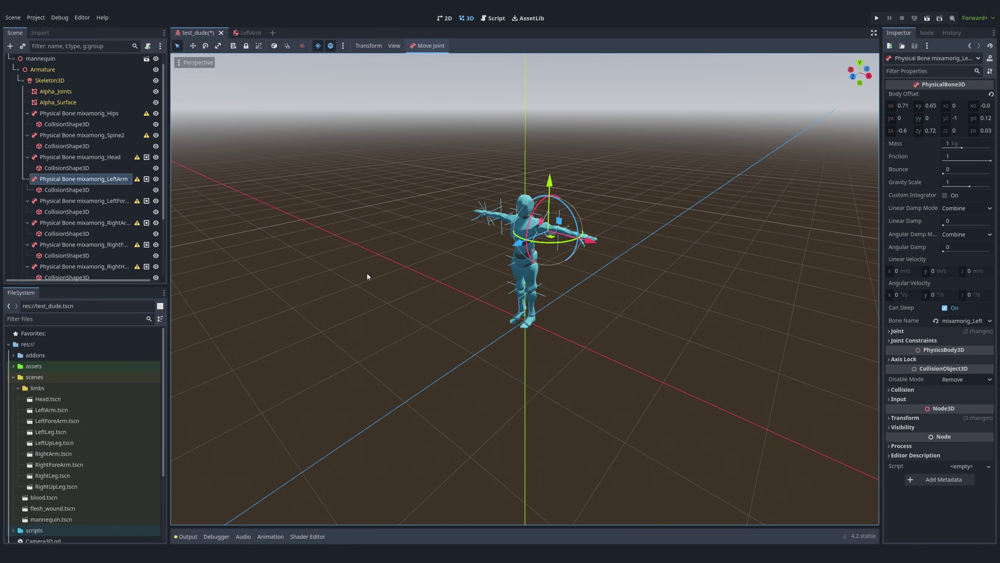
# Step: In Godot, add a BoneAttachment3D under Skeleton3D in test_dude and assign it the left arm bone, index 8
pyautogui.rightClick(73, 80)
pyautogui.click(94, 88)
pyautogui.doubleClick(293, 223)
pyautogui.click(954, 94)
pyautogui.click(954, 92)
# Step: Instantiate scenes/limbs/LeftArm.tscn as a child of the new BoneAttachment3D
pyautogui.rightClick(92, 274)
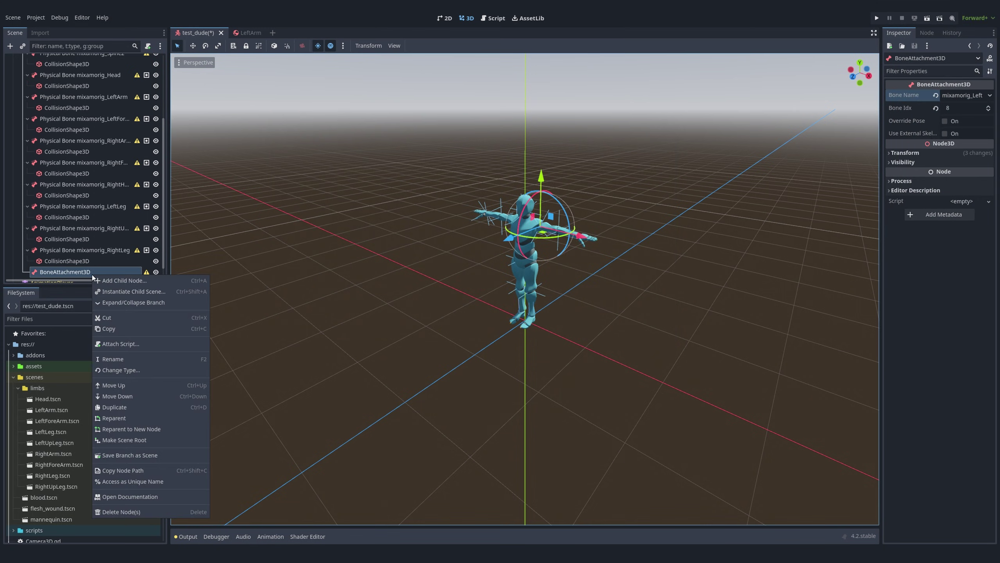
pyautogui.click(122, 292)
pyautogui.write('left')
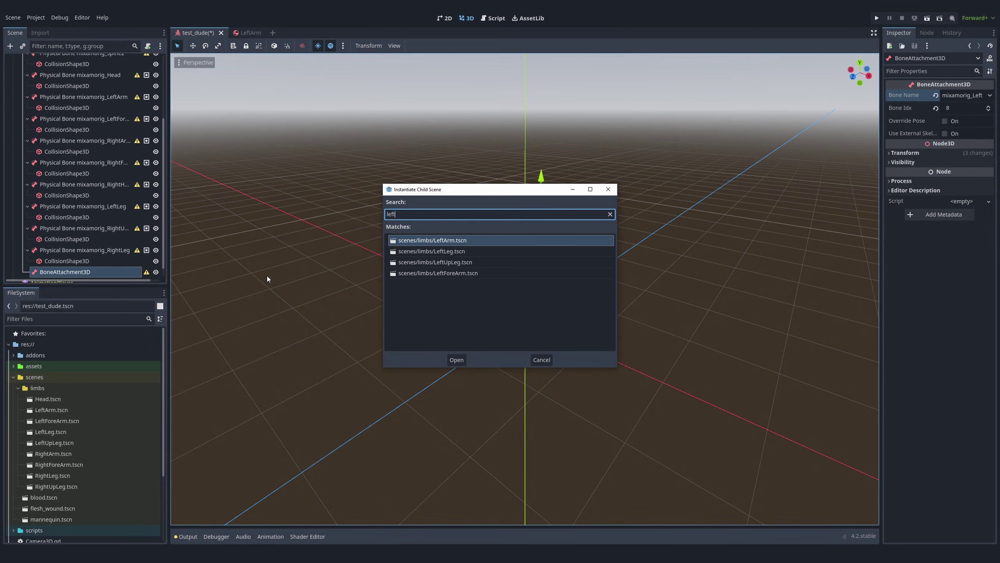
pyautogui.doubleClick(443, 240)
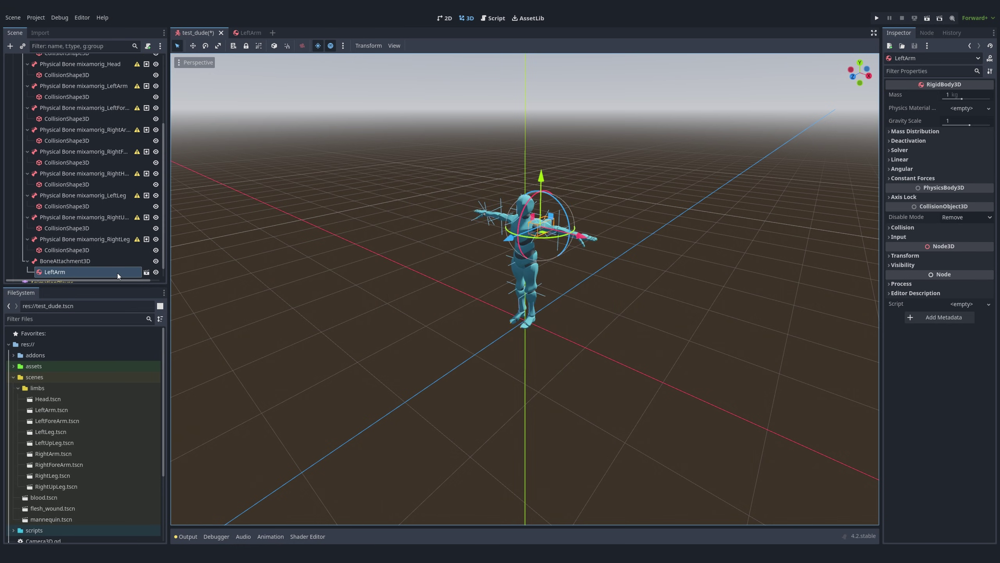
# Step: Enable editable children on the LeftArm instance
pyautogui.scroll(-1, 117, 273)
pyautogui.rightClick(117, 262)
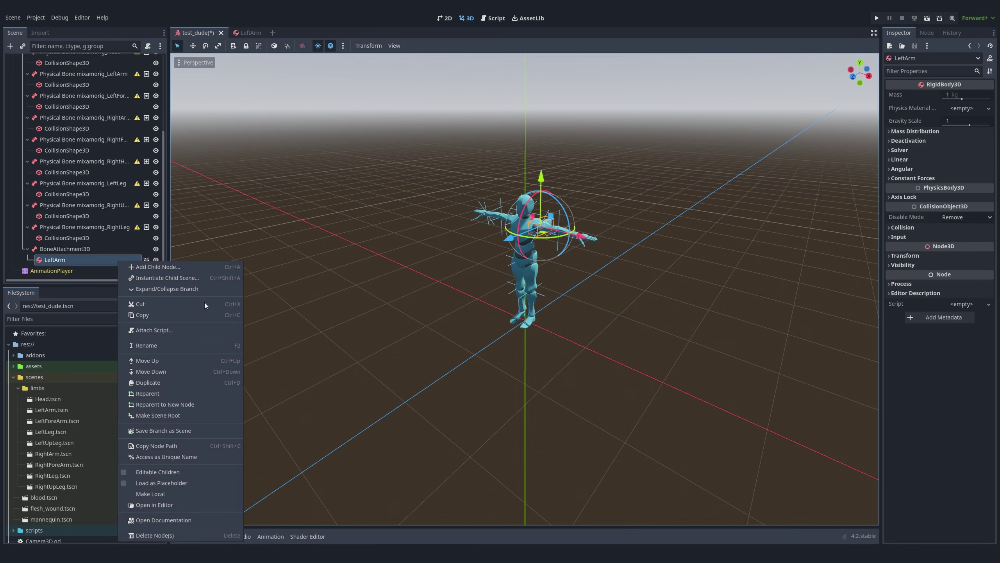
pyautogui.click(176, 473)
# Step: Set the rotation of LeftArm's arm_l2 mesh to 90° on Y and -90° on Z
pyautogui.scroll(4, 649, 253)
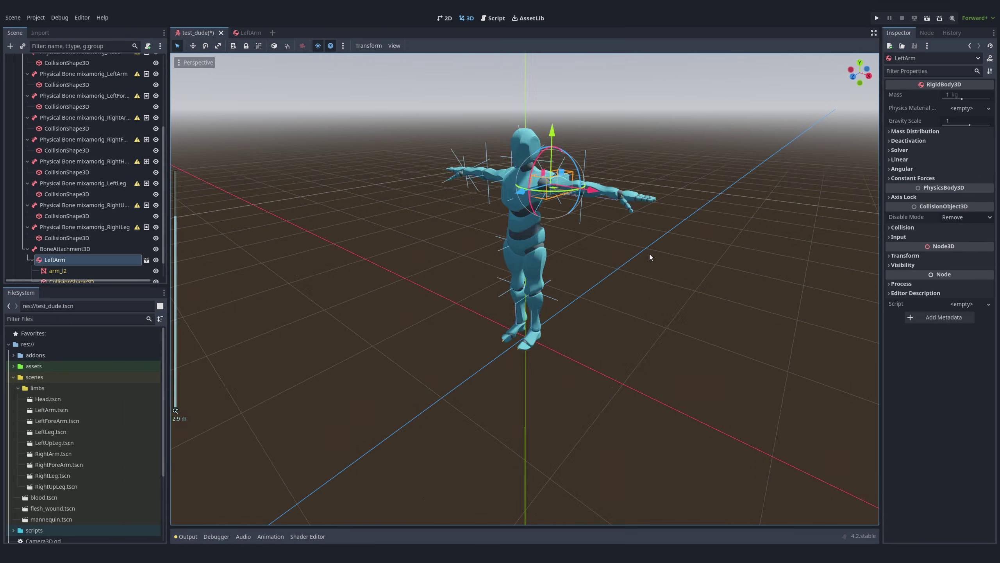
pyautogui.click(76, 269)
pyautogui.moveTo(572, 263); pyautogui.dragTo(717, 282, button='middle')
pyautogui.click(939, 282)
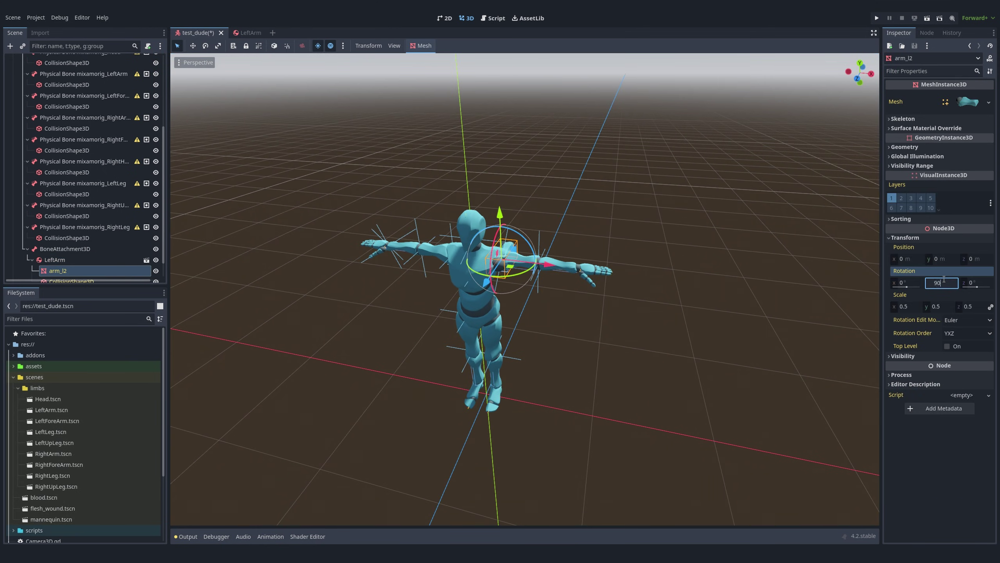
pyautogui.write('90')
pyautogui.press('Return')
pyautogui.click(972, 283)
pyautogui.write('90')
pyautogui.press('Return')
# Step: Align arm_l2 with the mannequin's left upper arm, at about 0.085 m on Y, with rotation -90° on Y and 90° on Z
pyautogui.scroll(3, 568, 226)
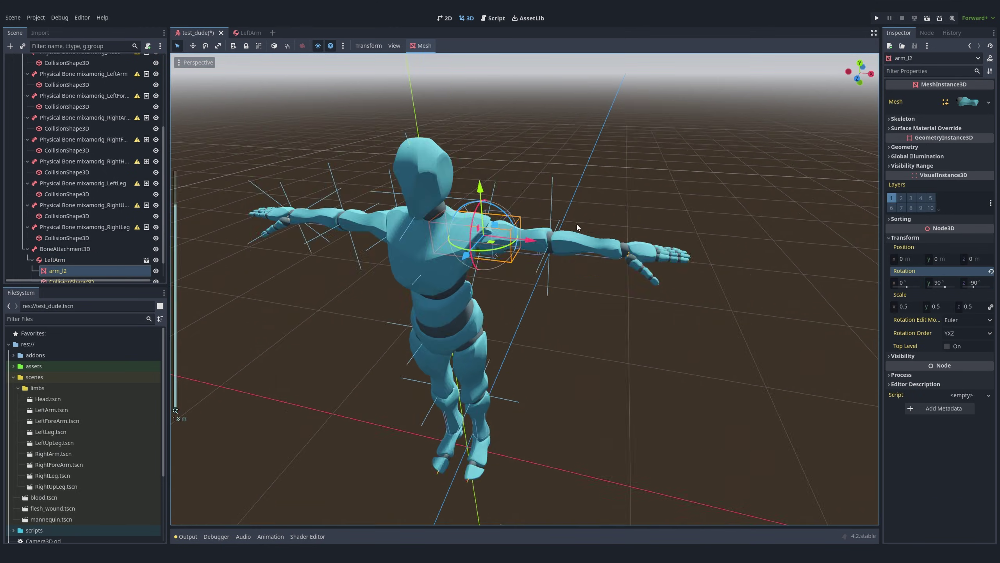
pyautogui.moveTo(567, 226); pyautogui.dragTo(560, 240)
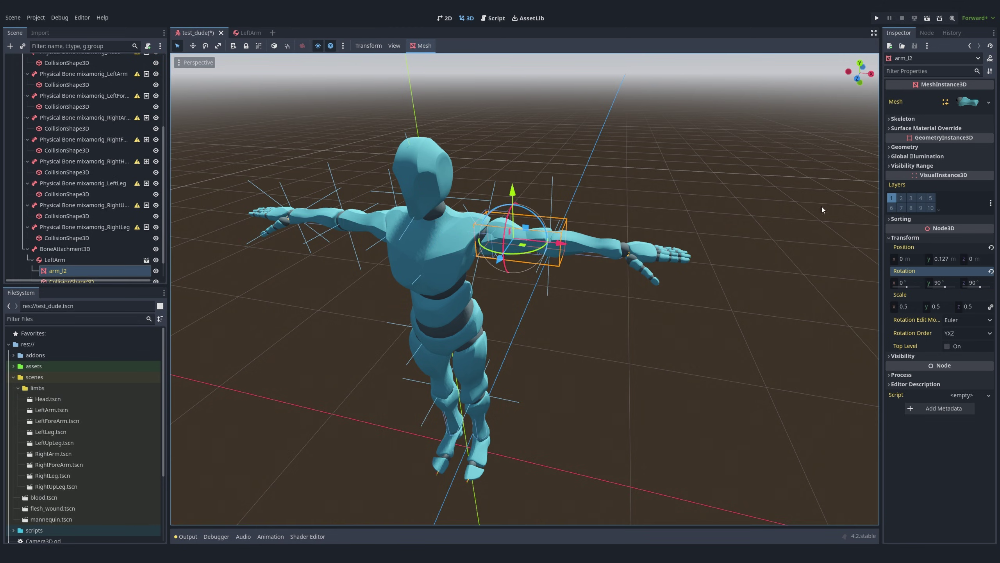
pyautogui.click(945, 281)
pyautogui.write('-')
pyautogui.press('Return')
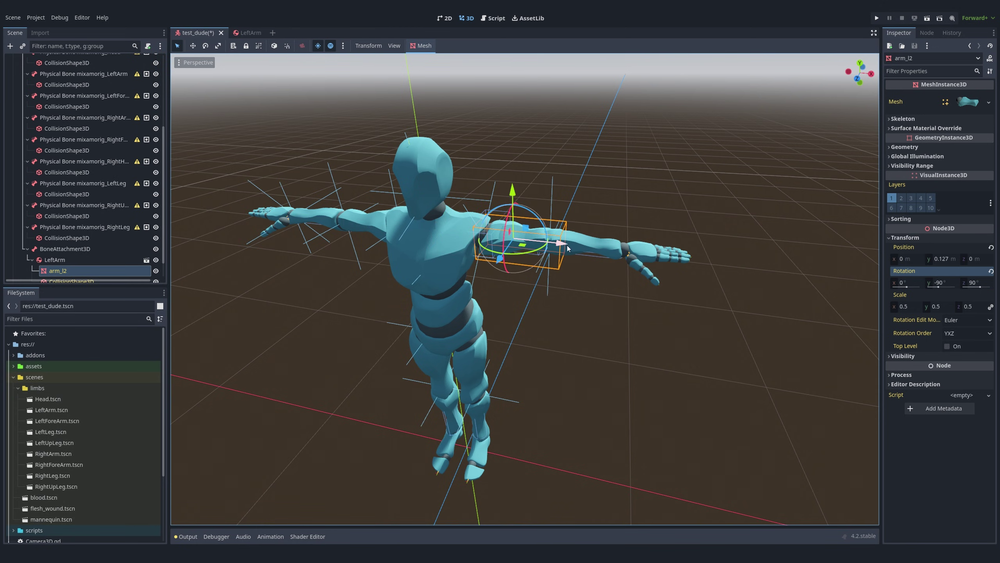
pyautogui.moveTo(553, 244); pyautogui.dragTo(542, 243)
# Step: Copy arm_l2's position and rotation values from test_dude to the arm_l2 mesh in the LeftArm scene
pyautogui.rightClick(912, 247)
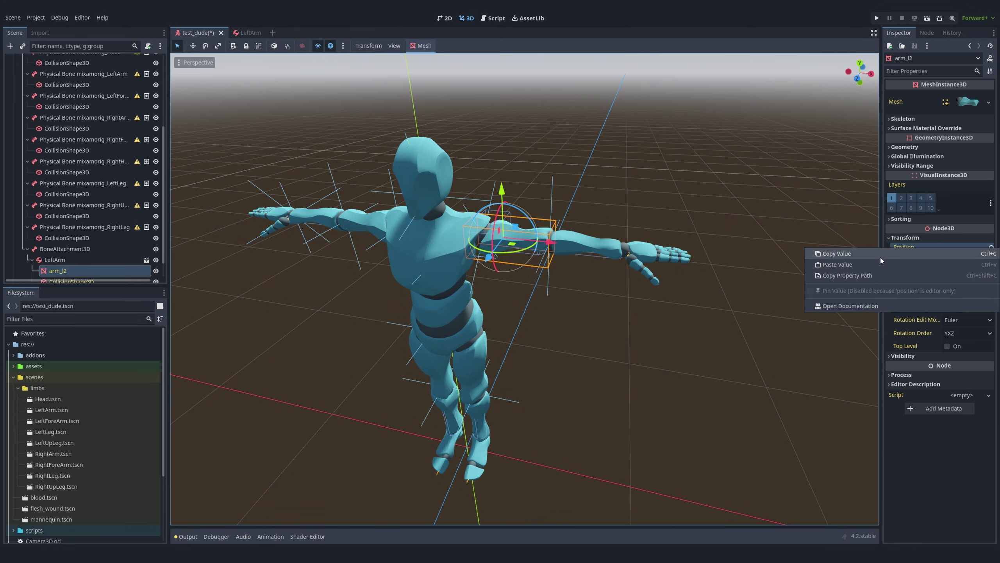
pyautogui.rightClick(908, 268)
pyautogui.click(248, 32)
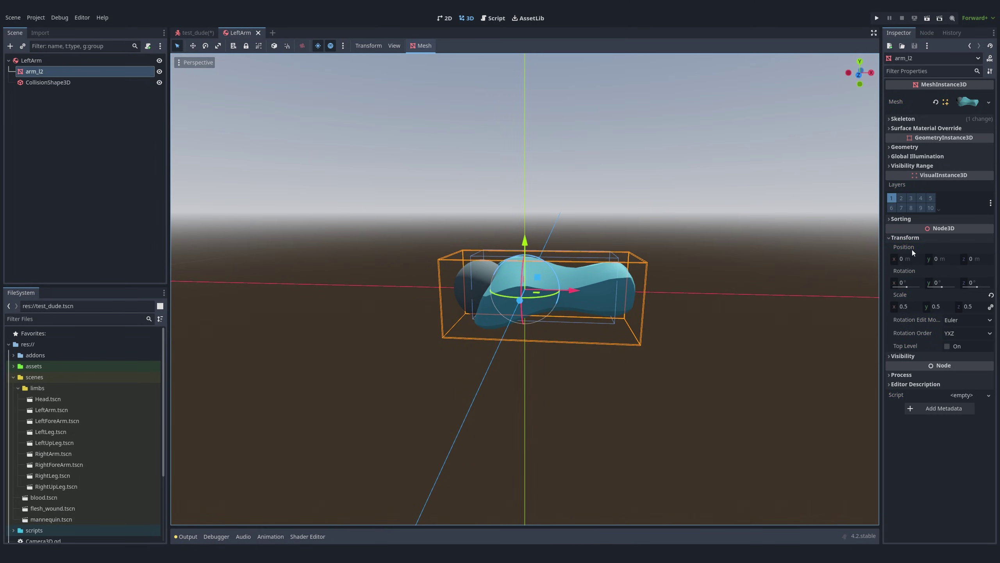
pyautogui.click(195, 32)
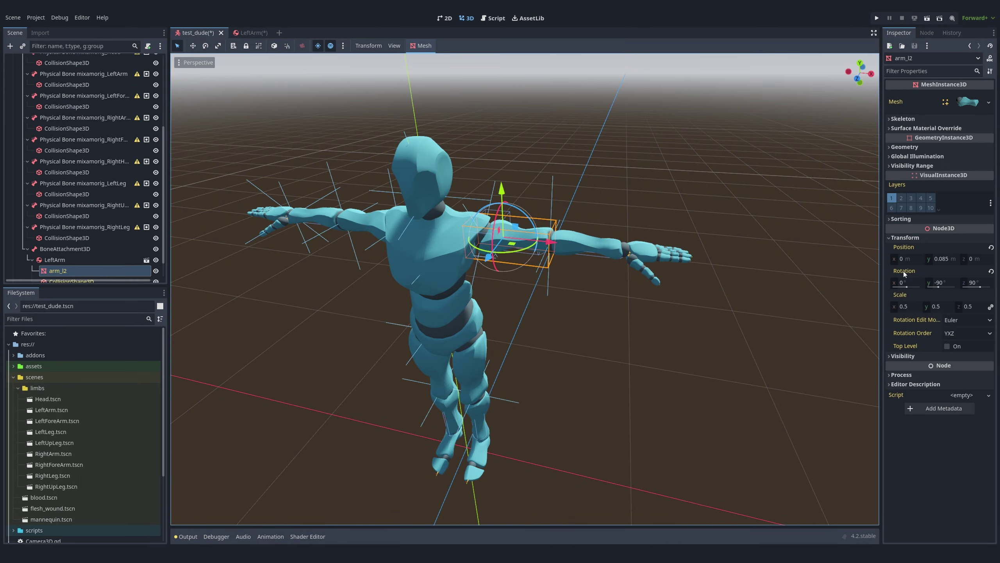
pyautogui.rightClick(903, 271)
pyautogui.click(872, 285)
pyautogui.click(248, 33)
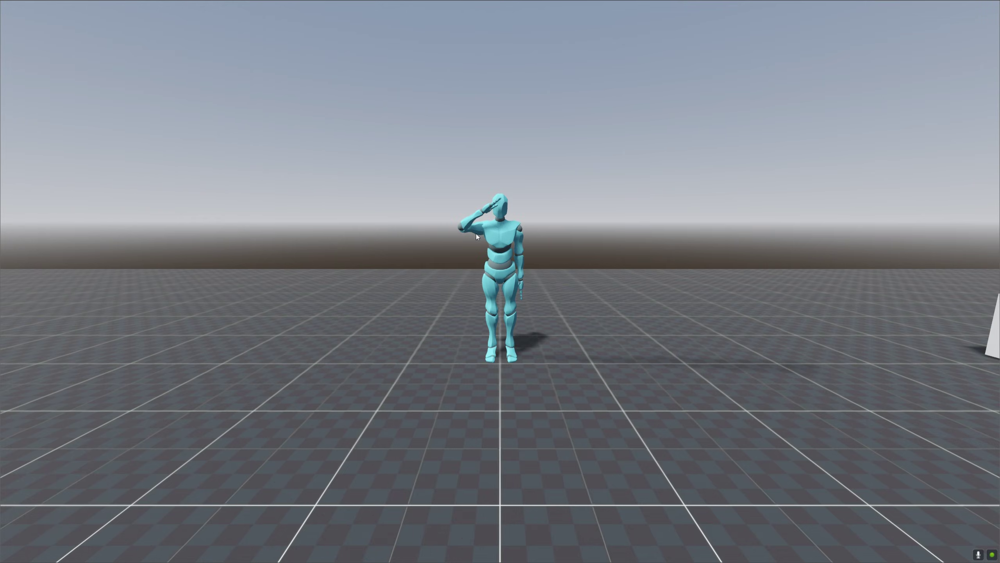
# Step: Test the dismemberment in the running game by hitting the mannequin's saluting arm
pyautogui.click(476, 233)
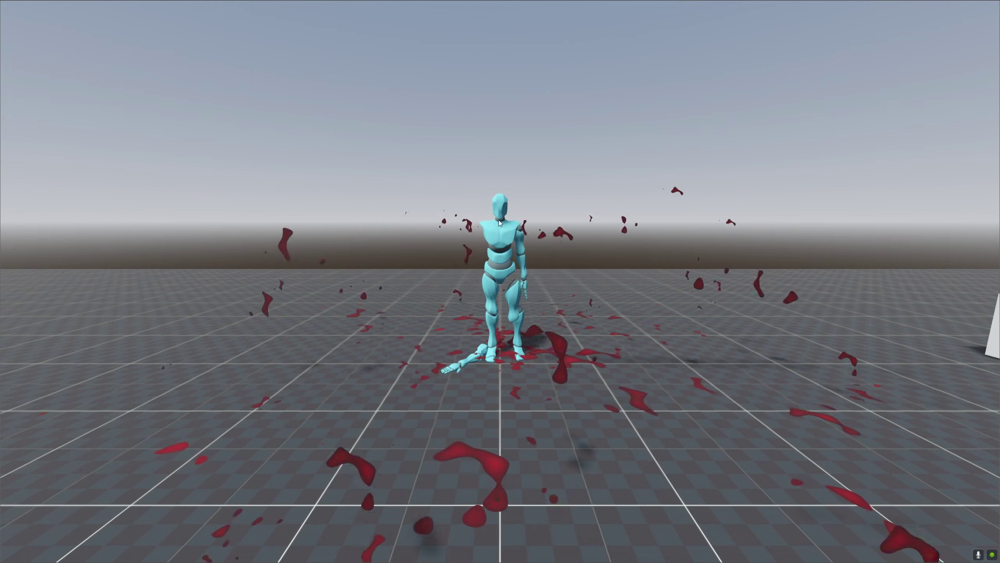